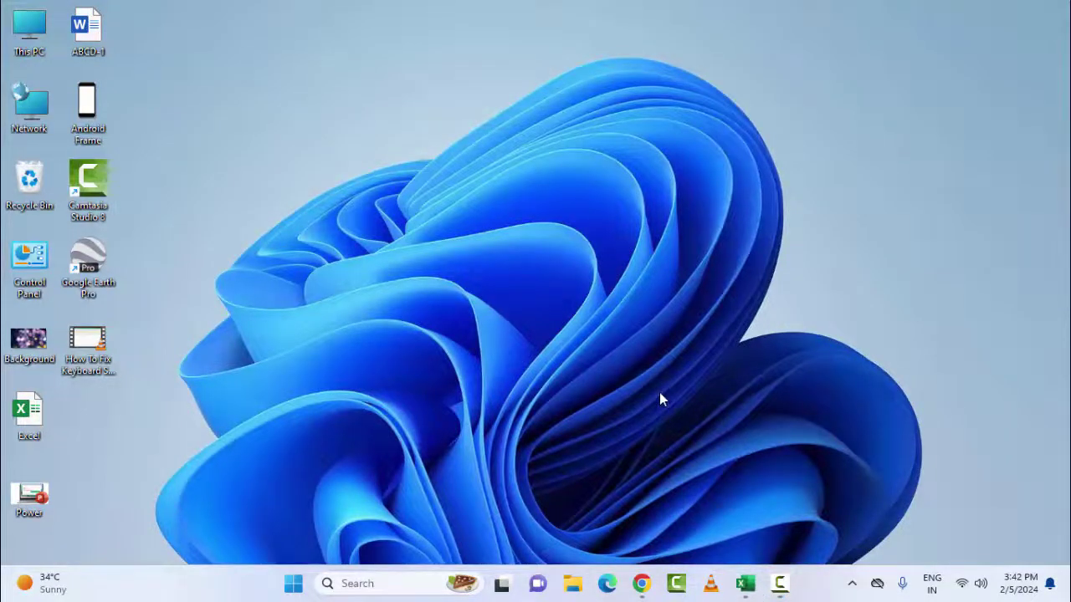
Switch to Excel, showing a blank workbook with an empty Sheet1.
key(alt+Tab)
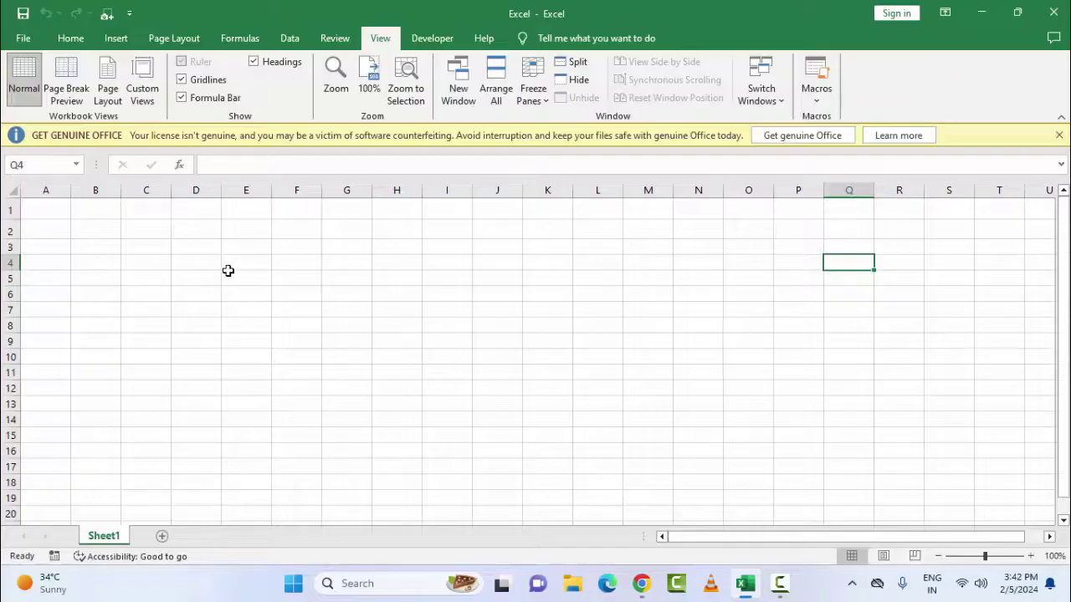
click(91, 265)
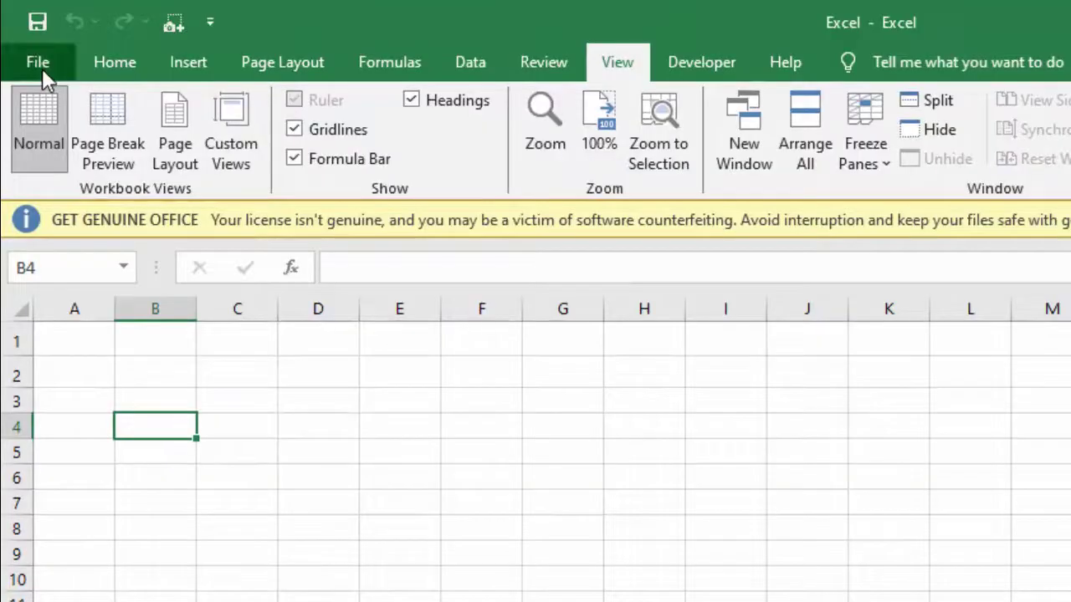
click(42, 68)
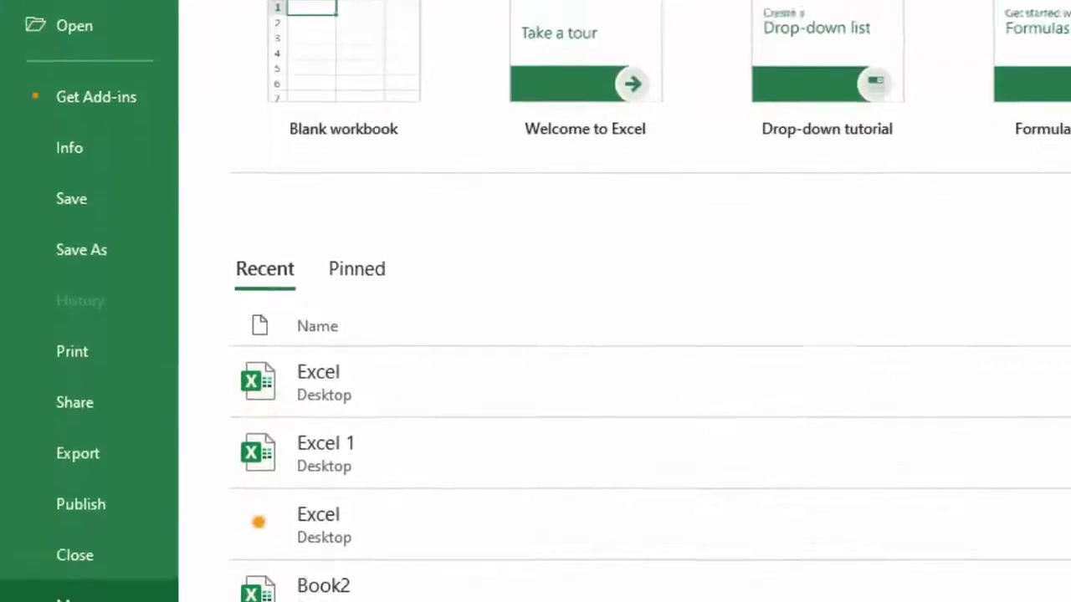
click(90, 504)
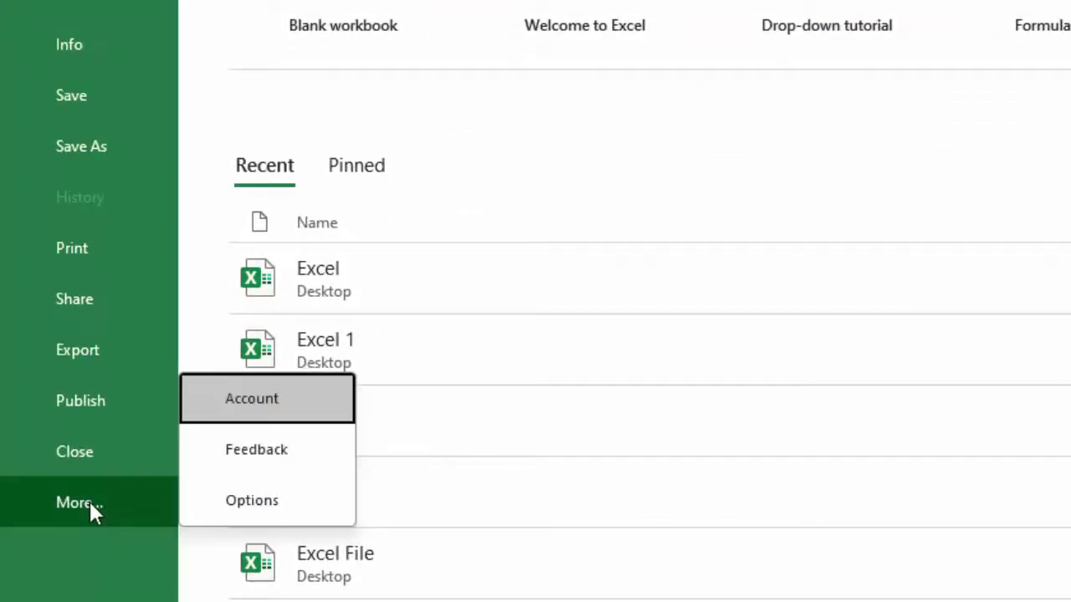
click(249, 500)
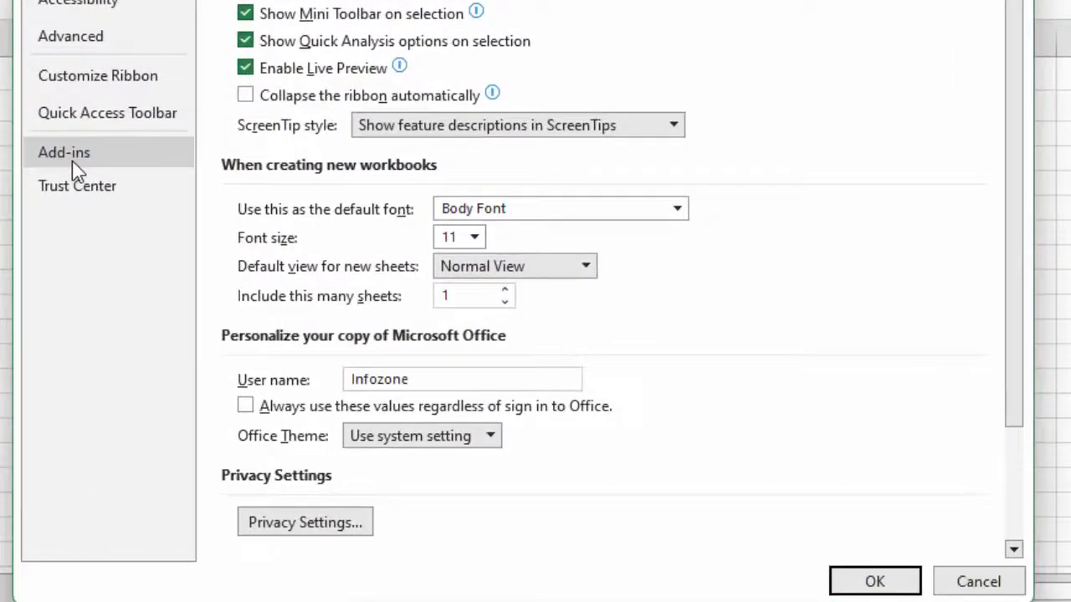
click(72, 163)
click(441, 532)
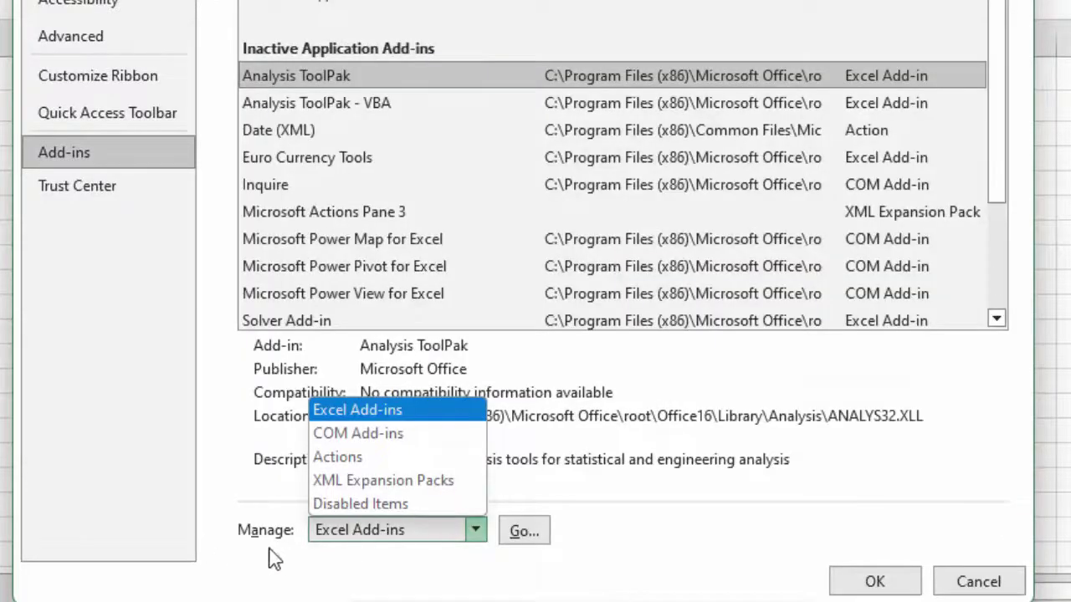
click(343, 412)
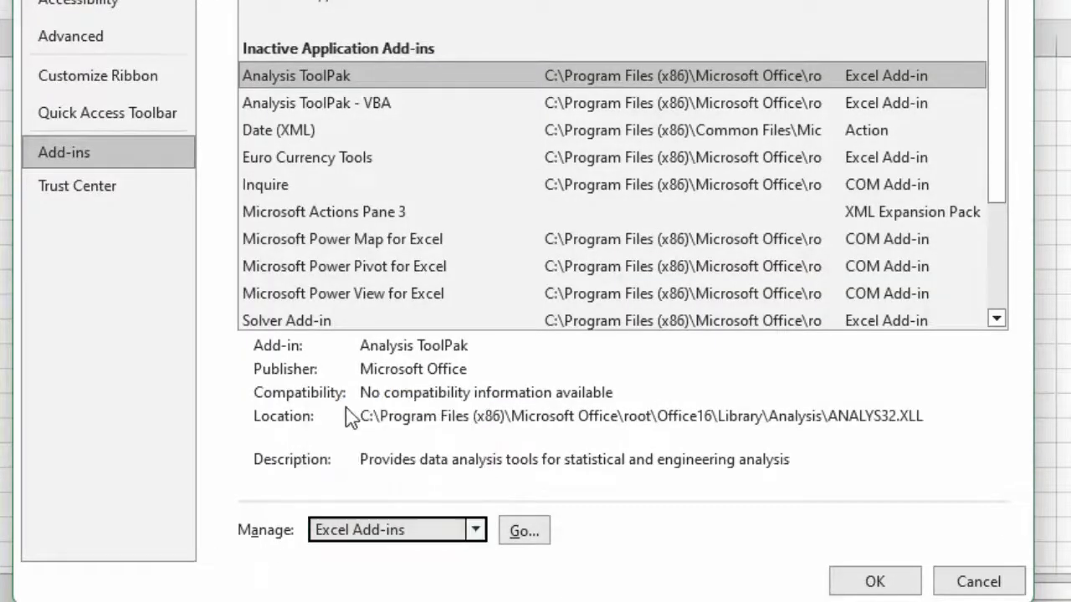
click(517, 533)
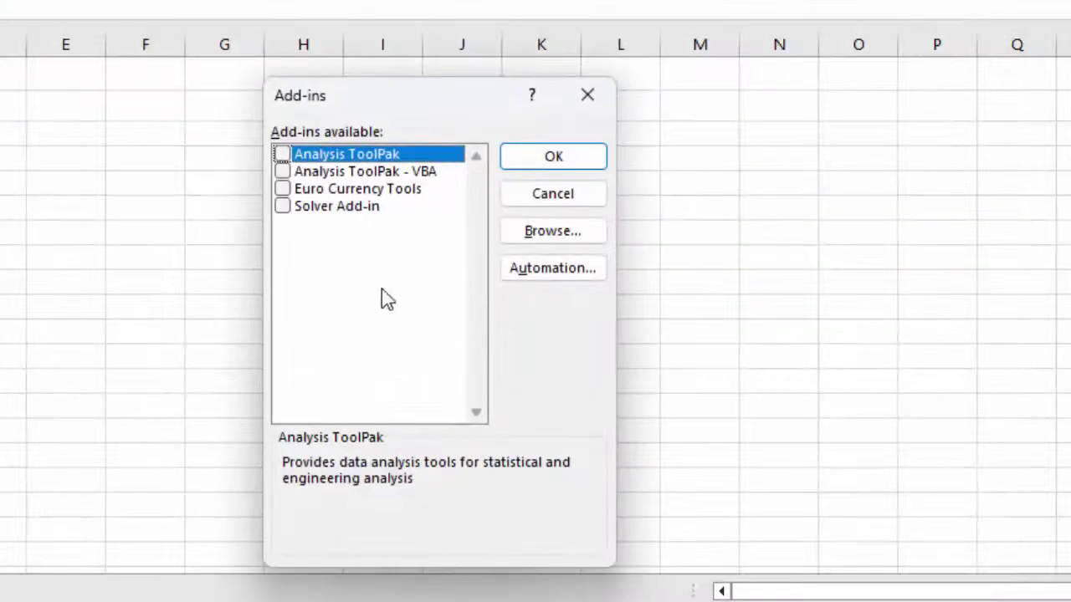
click(283, 176)
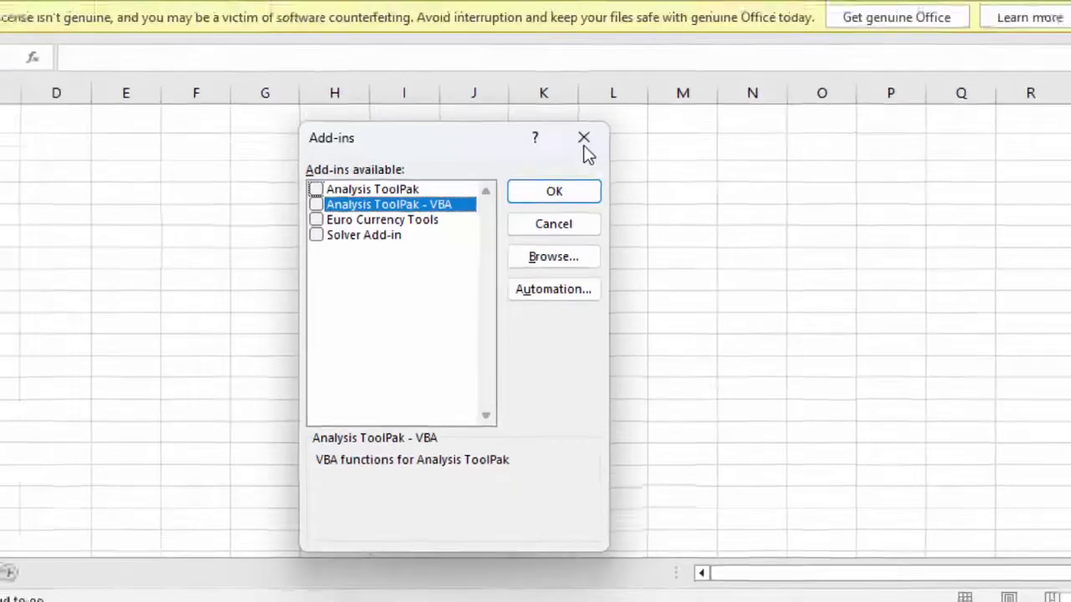
click(587, 94)
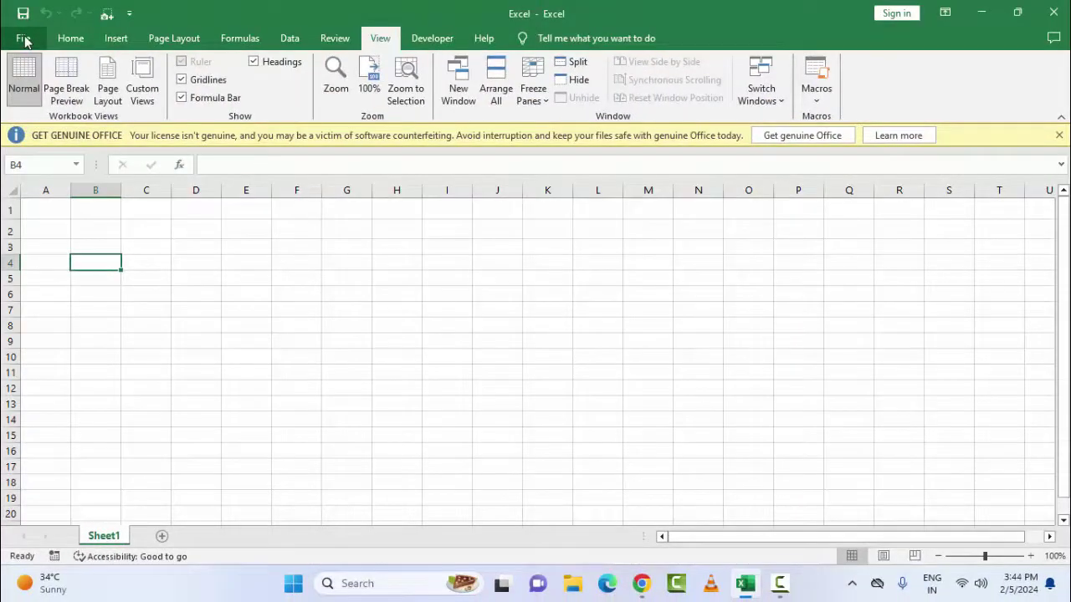
In Excel Options > Add-ins, manage COM Add-ins and uncheck Power Map and Power Pivot.
click(23, 39)
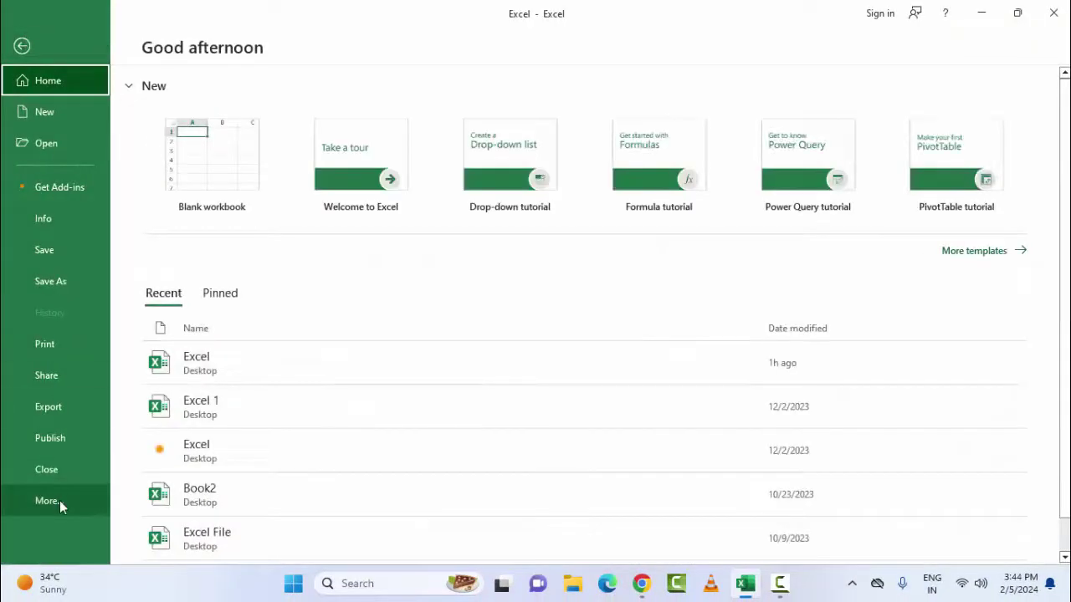
click(58, 500)
click(163, 508)
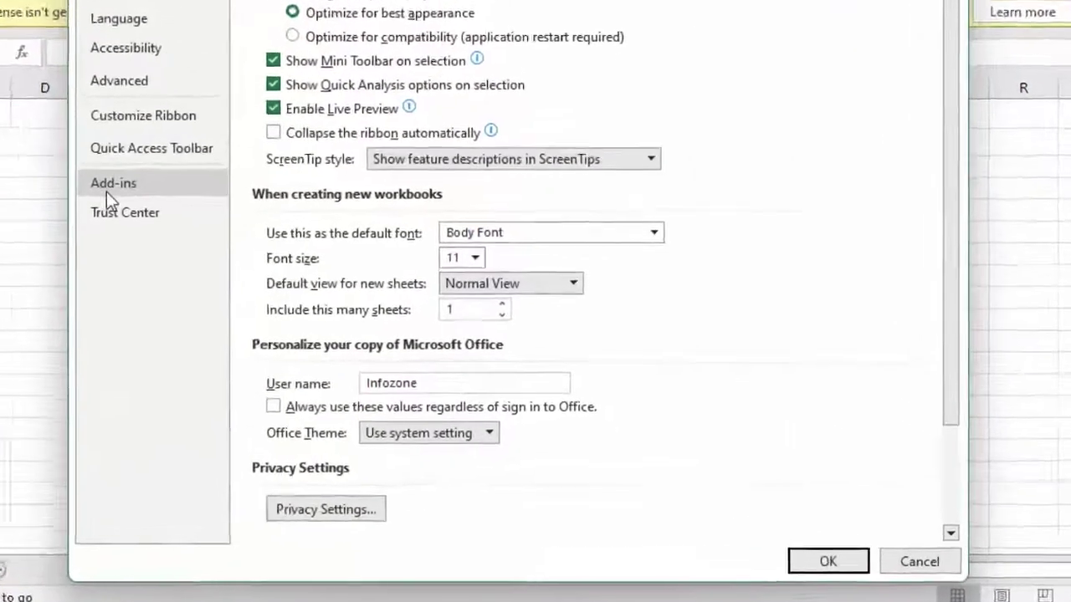
click(250, 287)
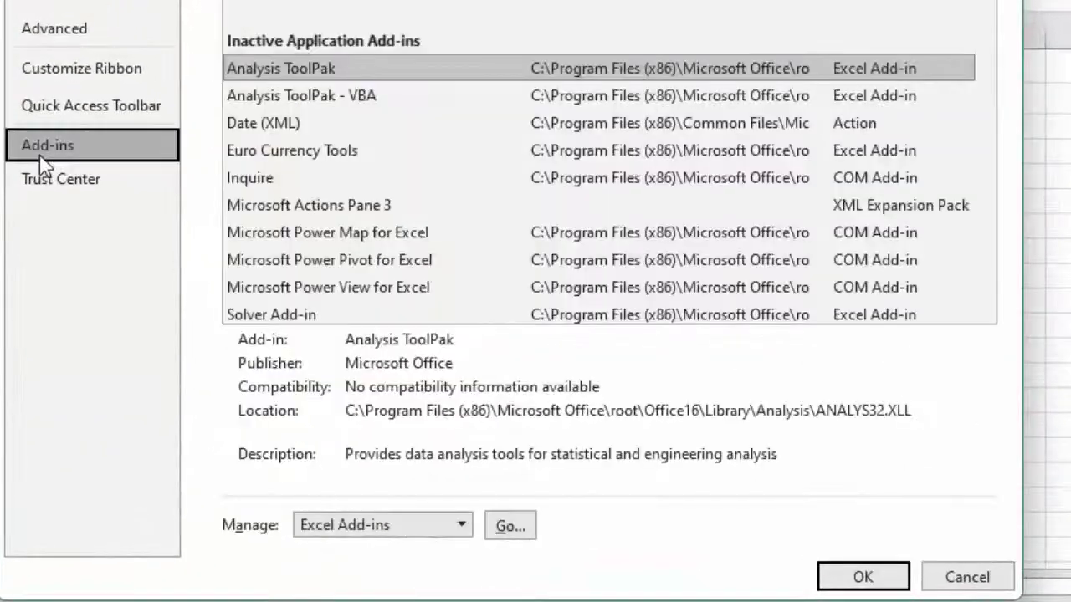
click(462, 526)
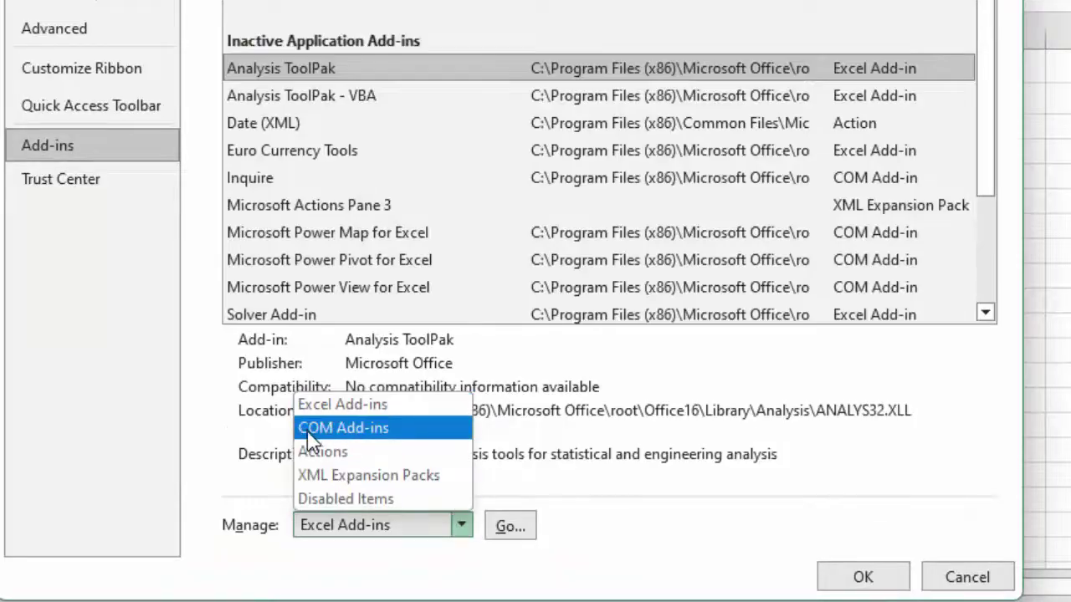
click(375, 432)
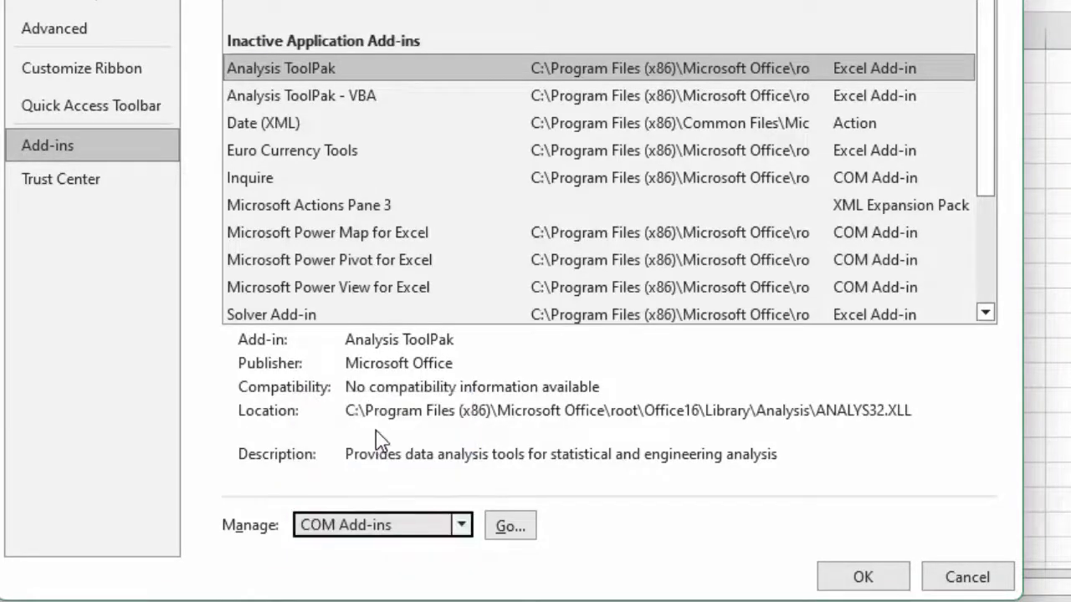
click(513, 530)
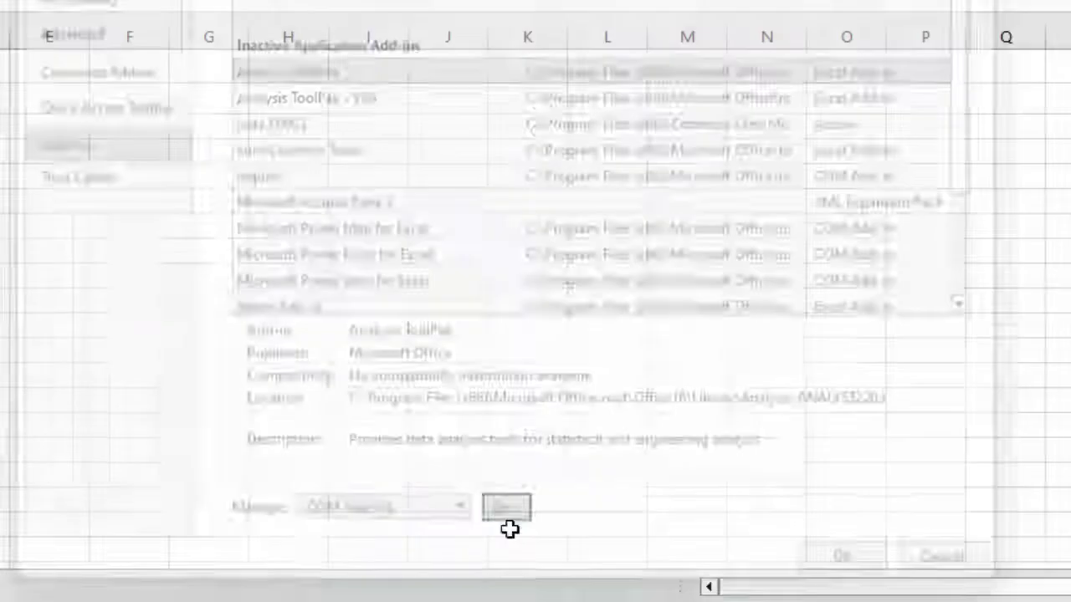
click(67, 253)
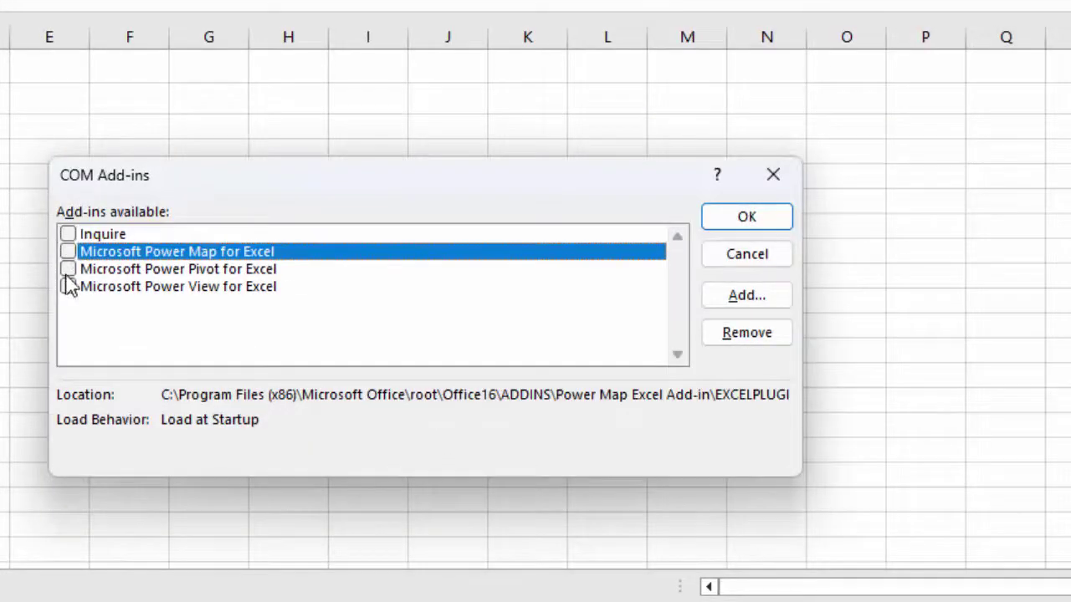
click(68, 271)
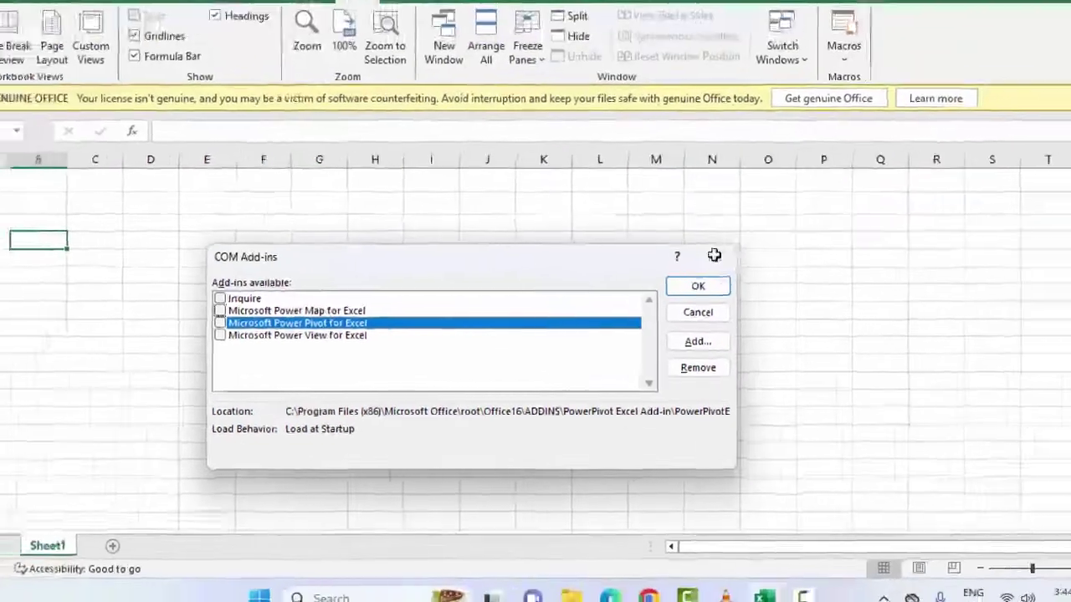
click(728, 223)
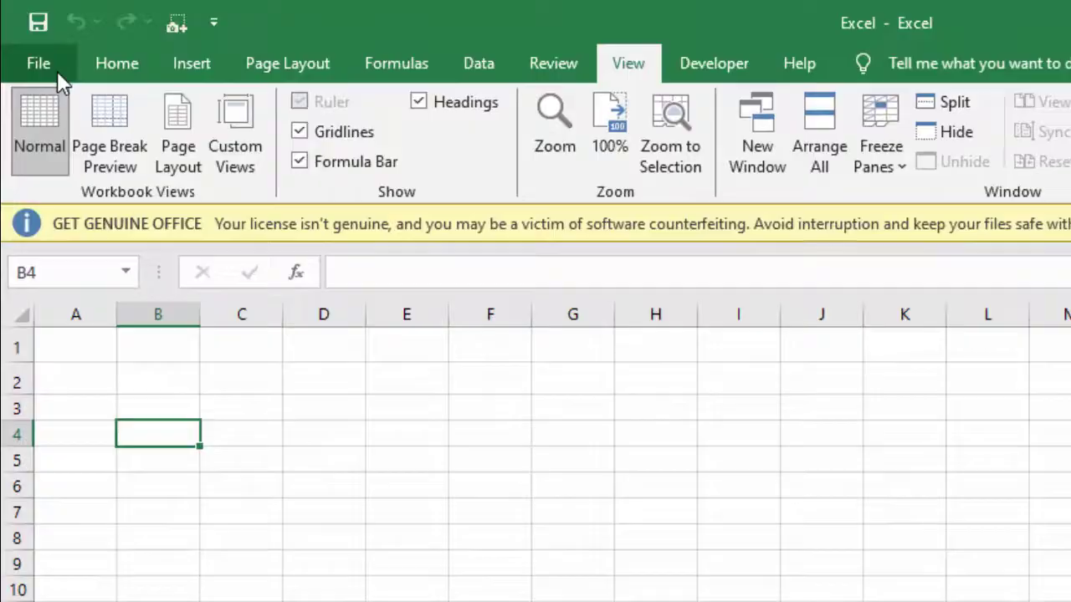
click(31, 42)
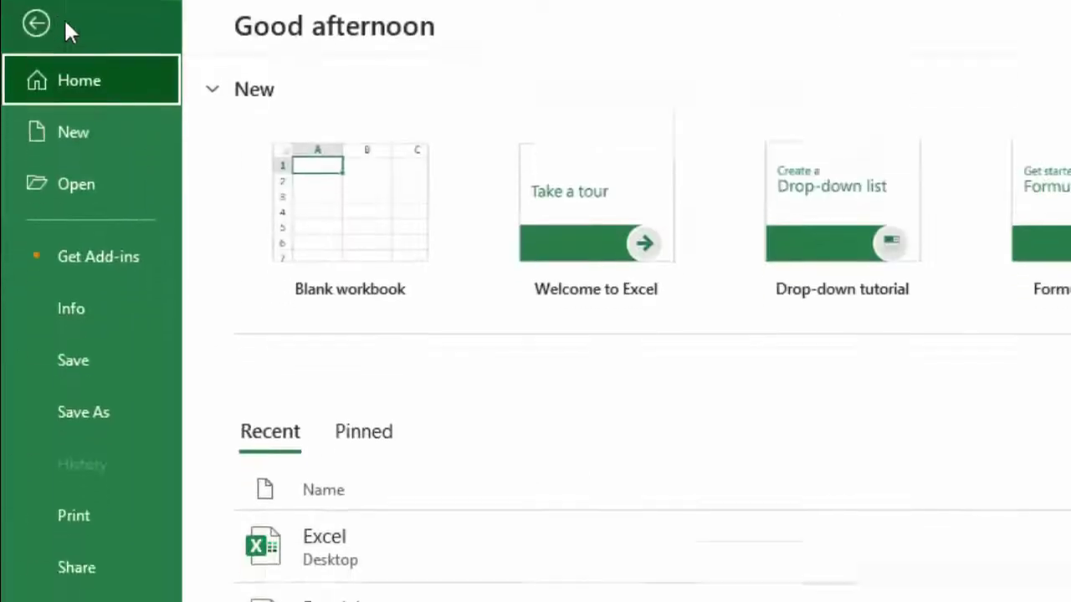
click(96, 520)
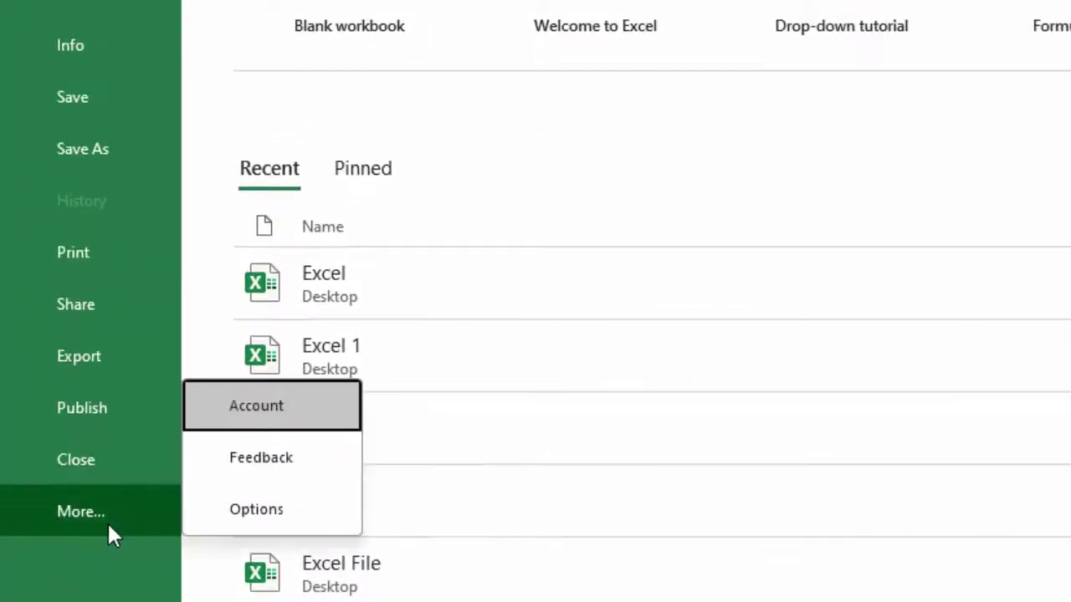
click(260, 423)
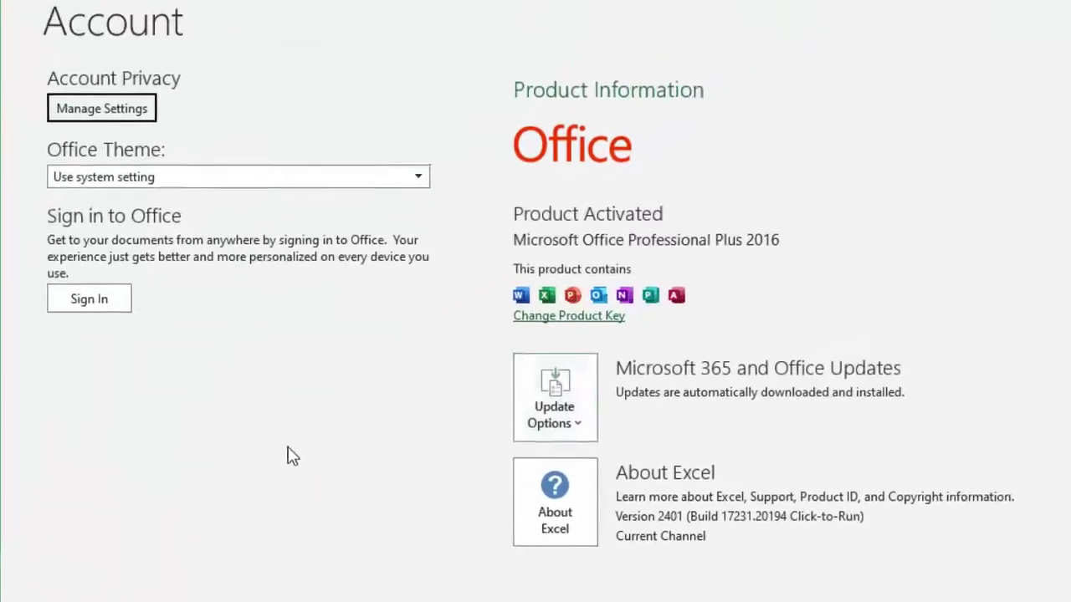
click(566, 435)
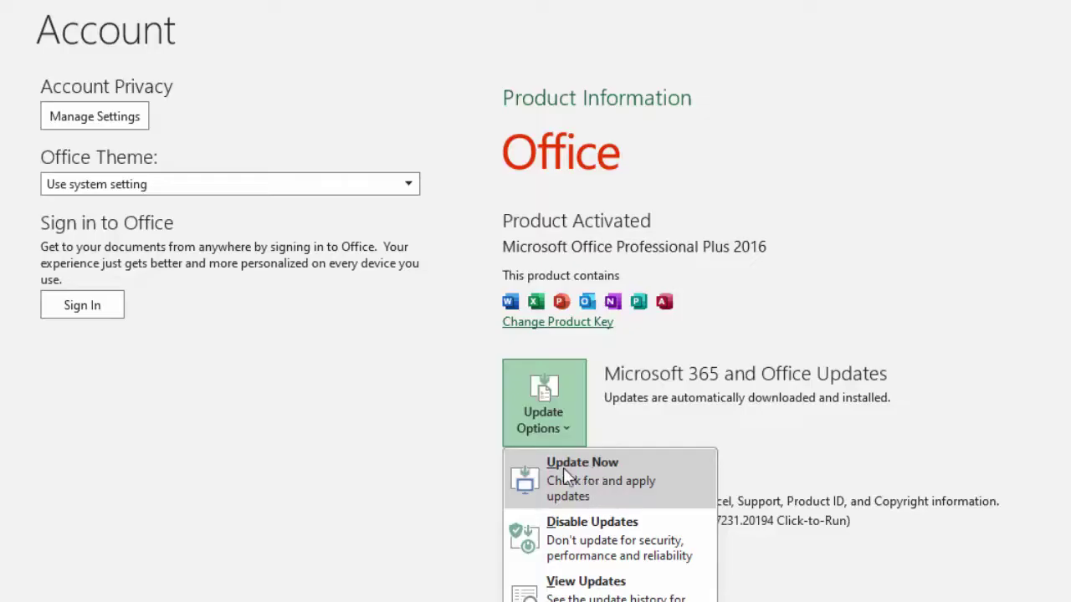
click(563, 467)
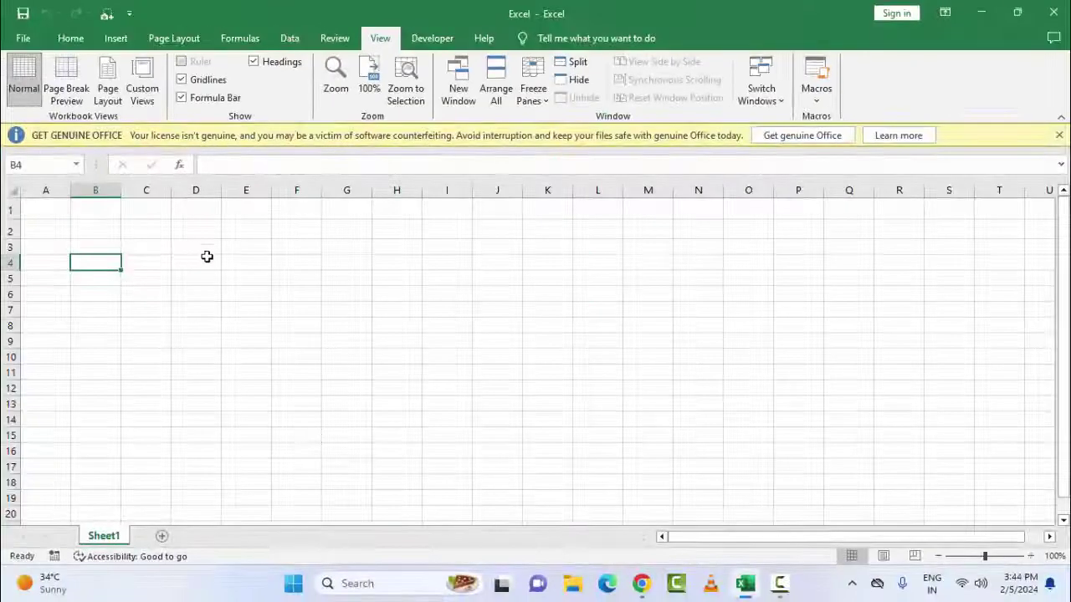
click(189, 268)
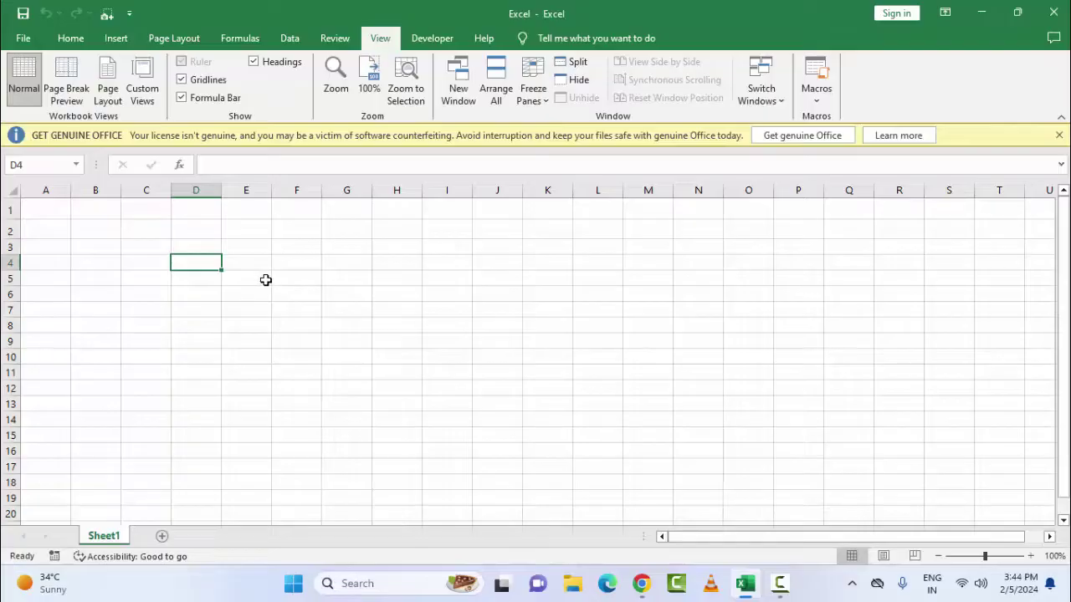
Minimize Excel and relaunch it from the desktop shortcut, declining safe mode.
click(981, 13)
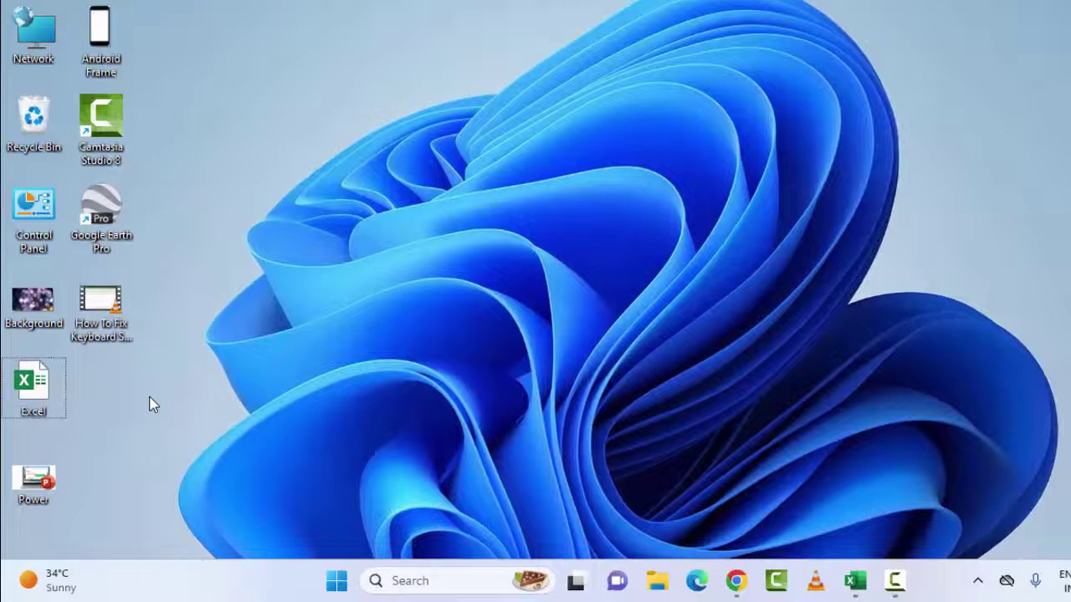
click(28, 397)
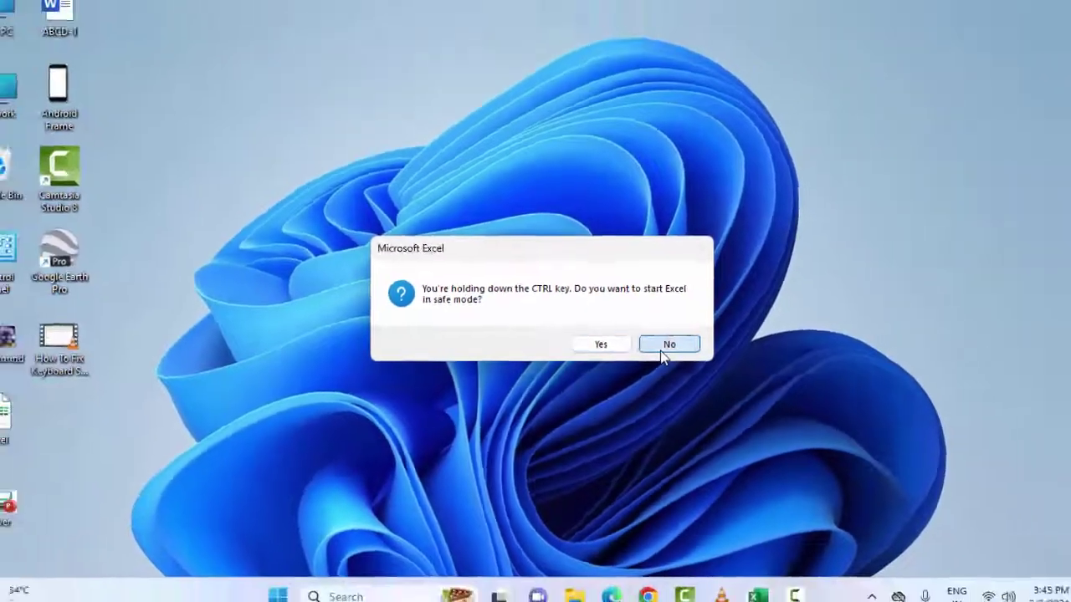
click(662, 352)
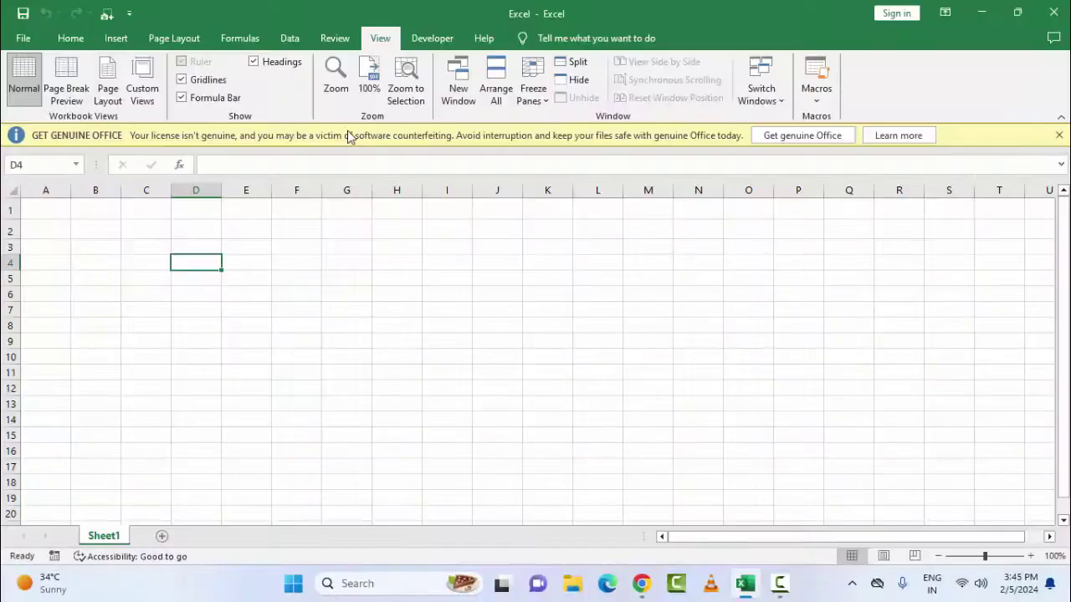
click(123, 262)
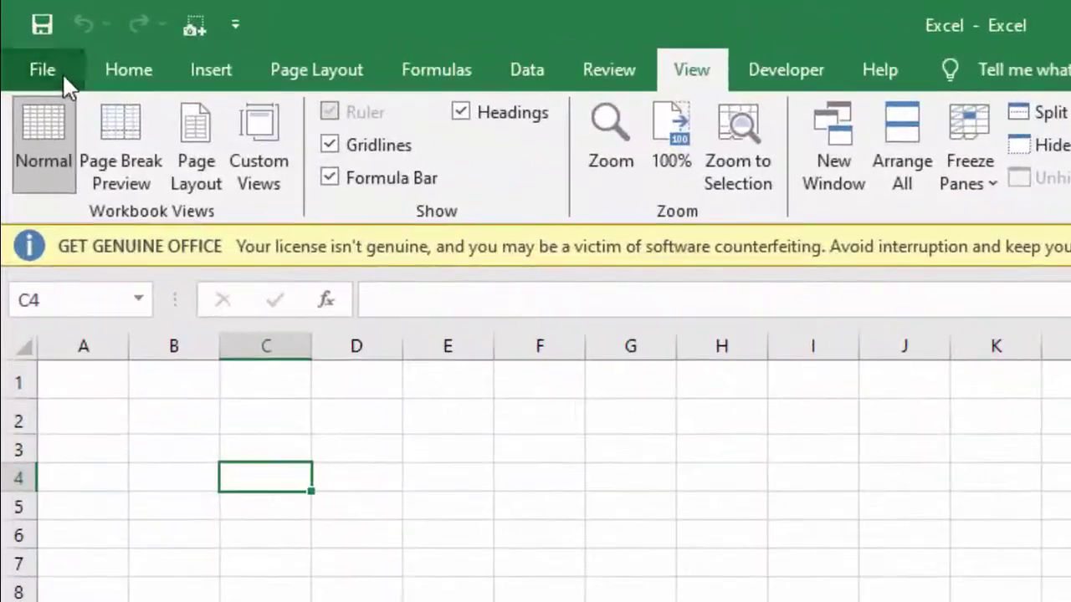
click(33, 43)
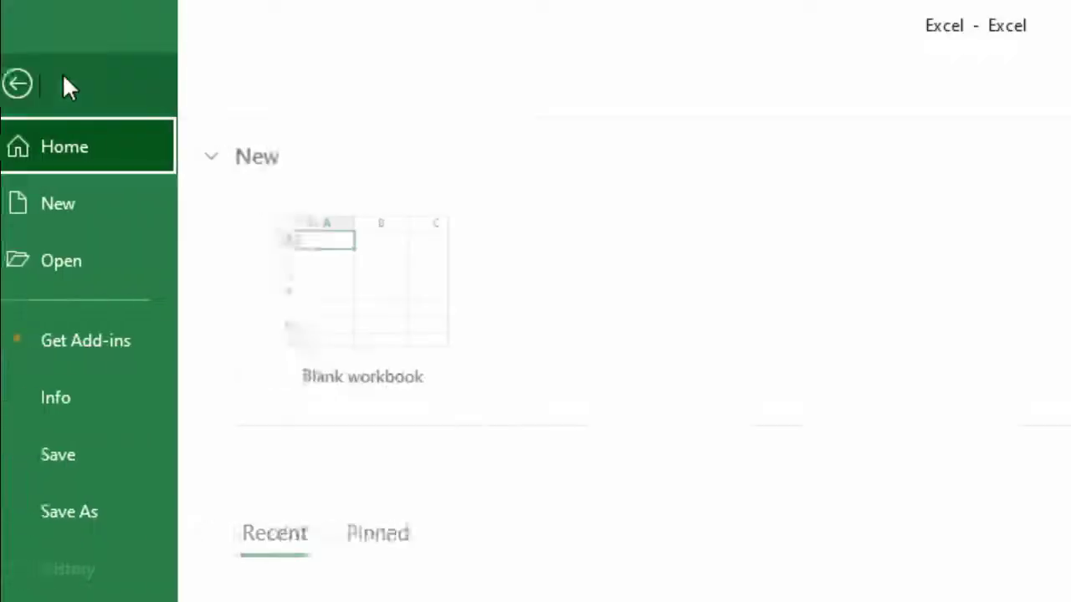
click(75, 259)
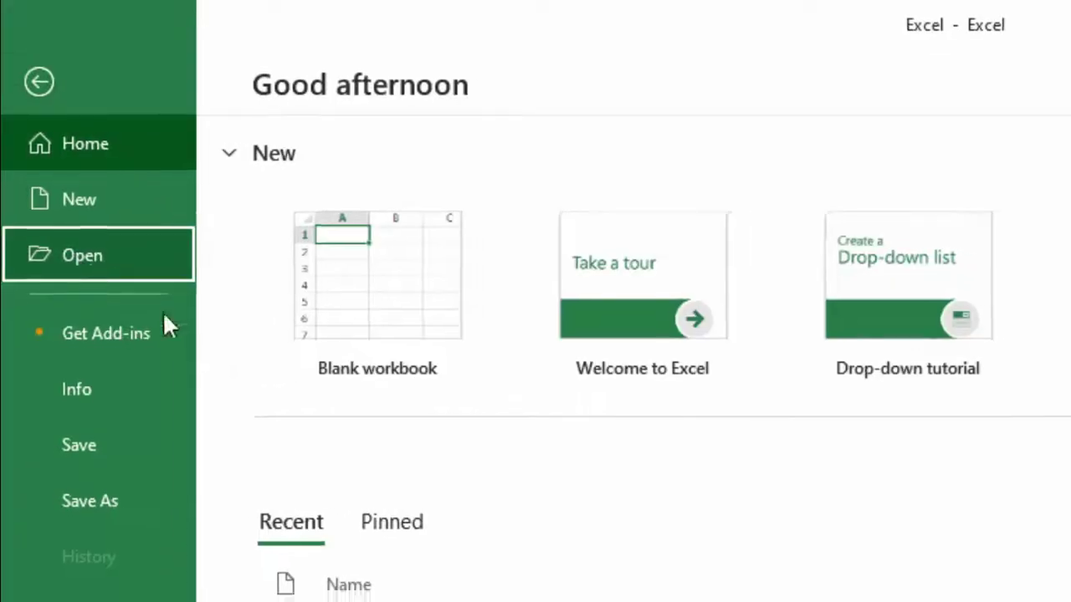
click(292, 409)
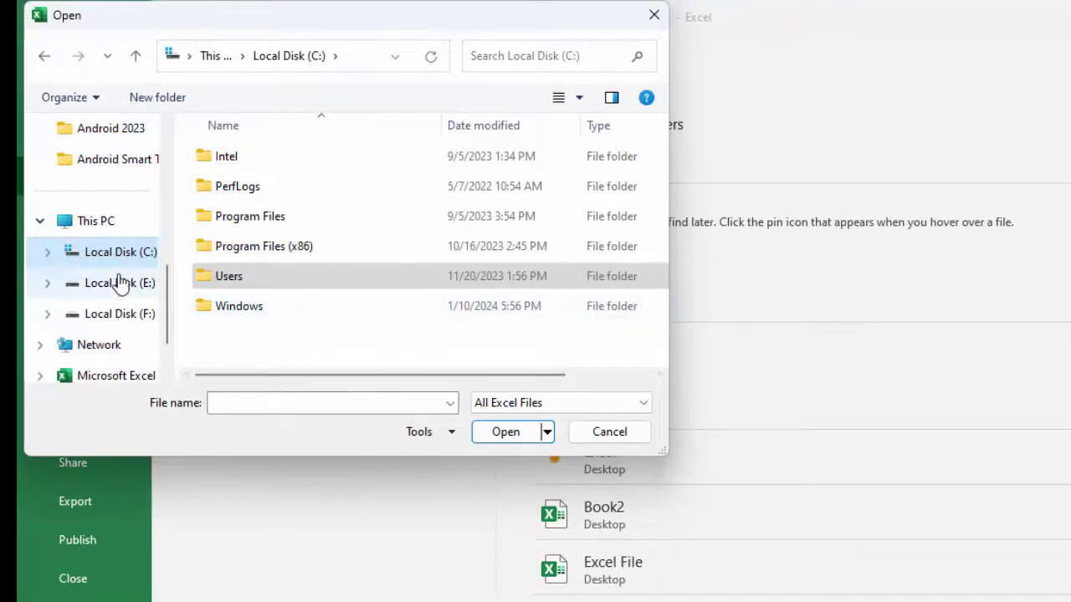
scroll(109, 251, up, 5)
click(108, 258)
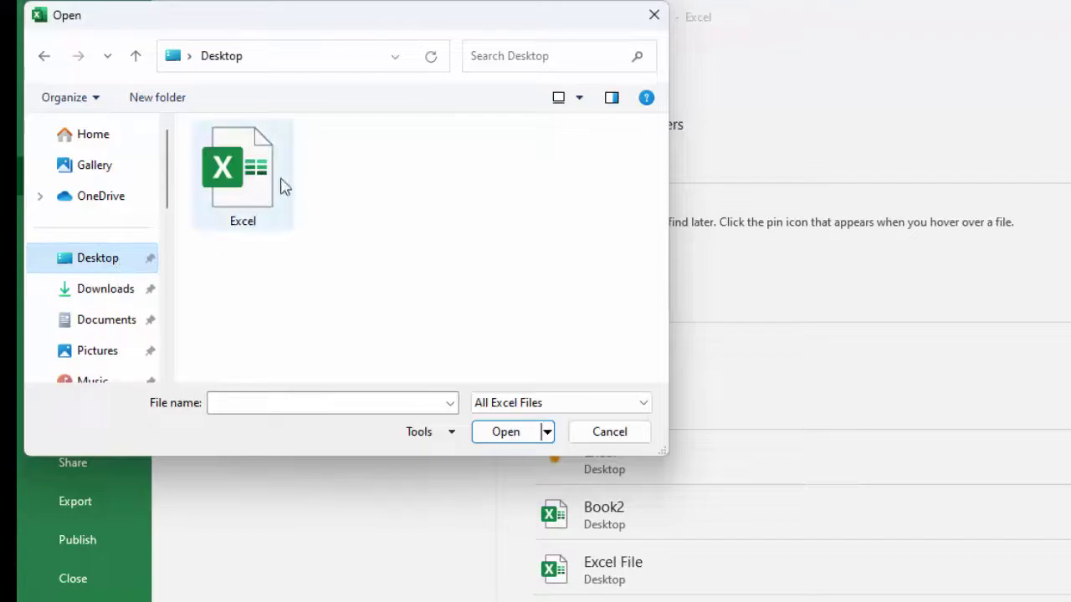
click(241, 190)
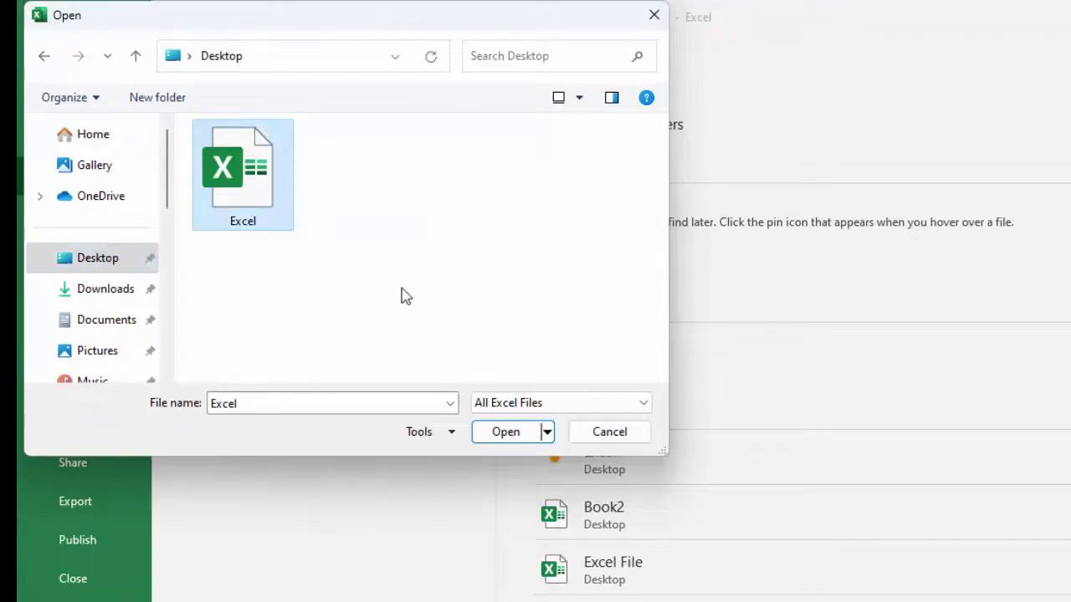
click(547, 432)
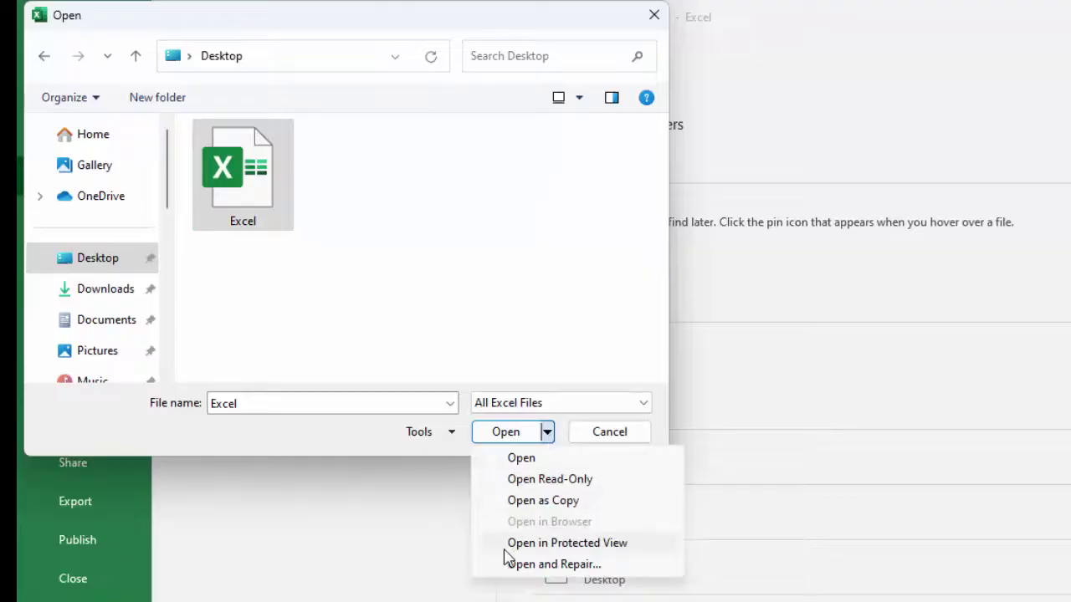
click(350, 536)
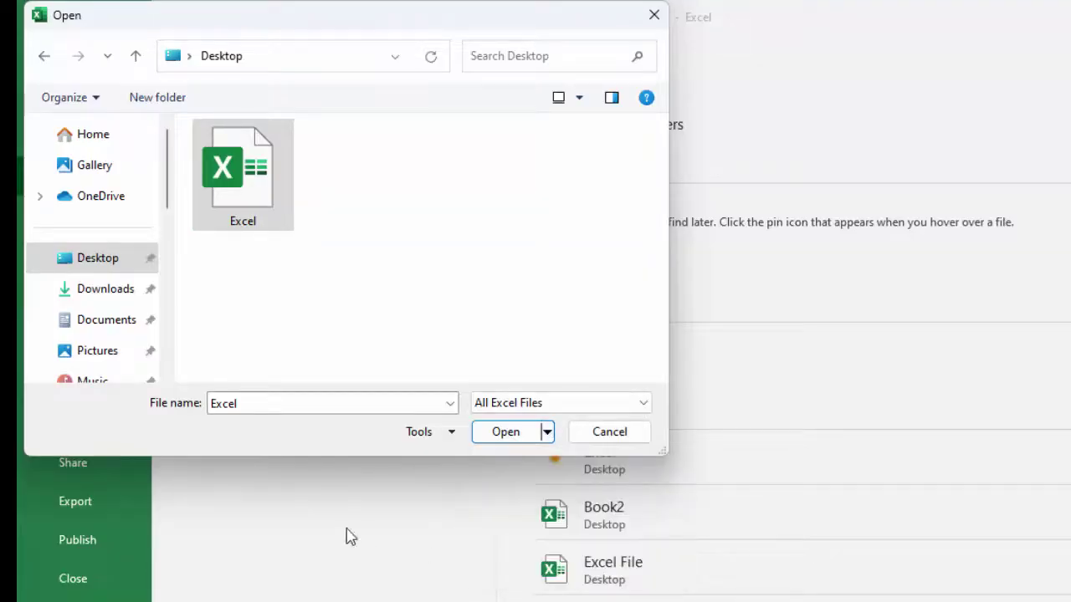
click(598, 432)
click(57, 46)
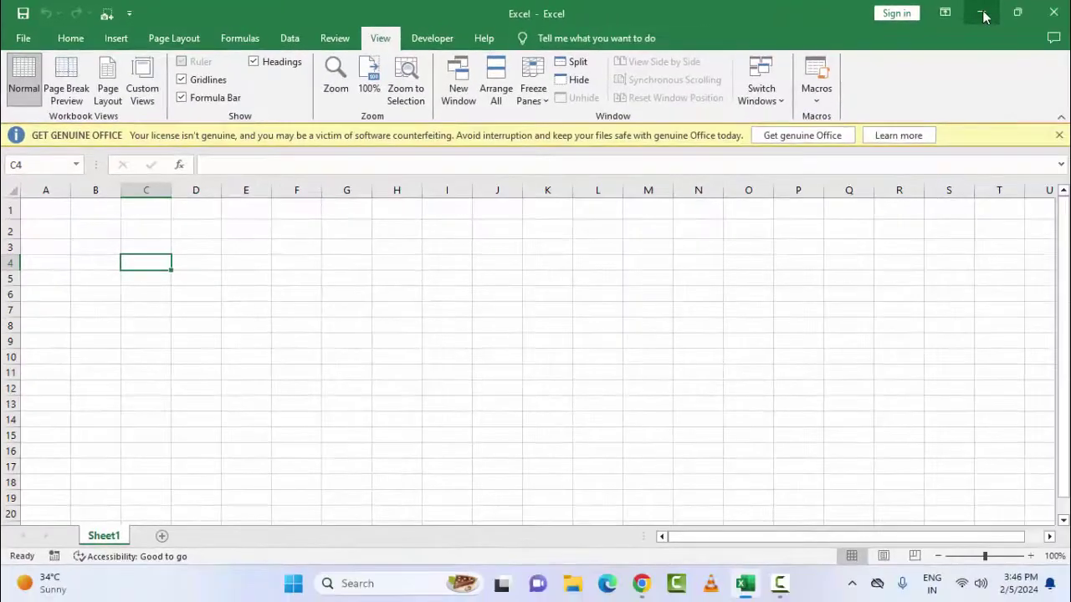
Minimize Excel and open Windows Settings from the Start menu.
click(983, 14)
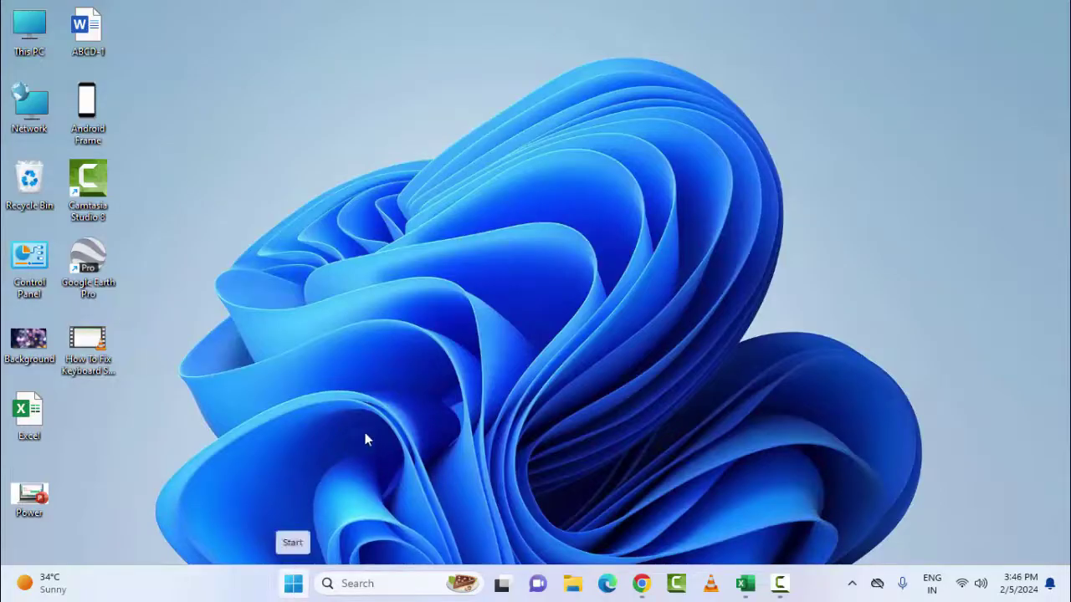
key(super)
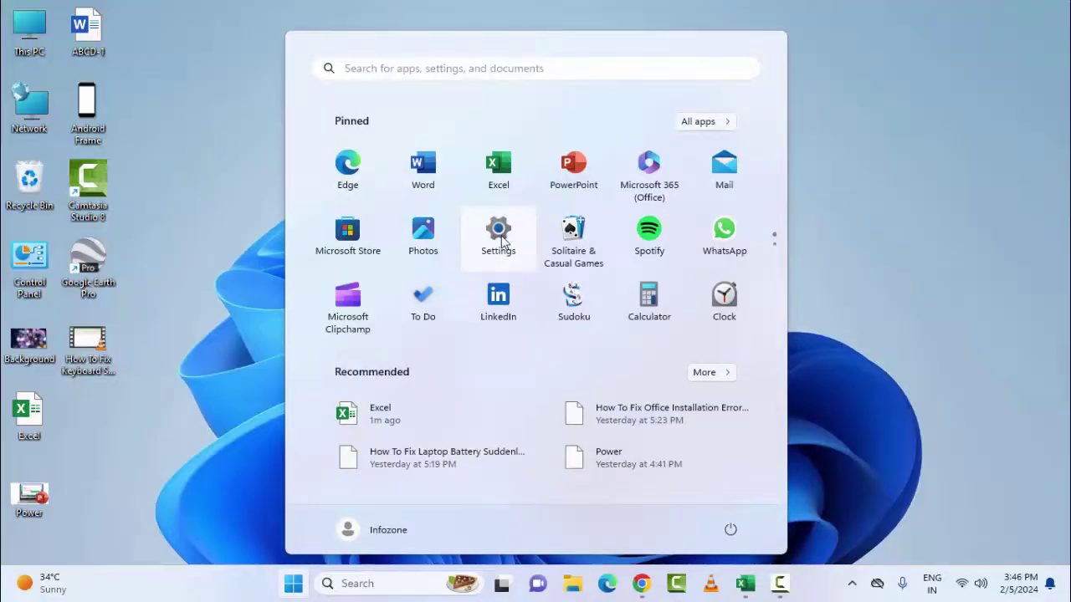
click(500, 236)
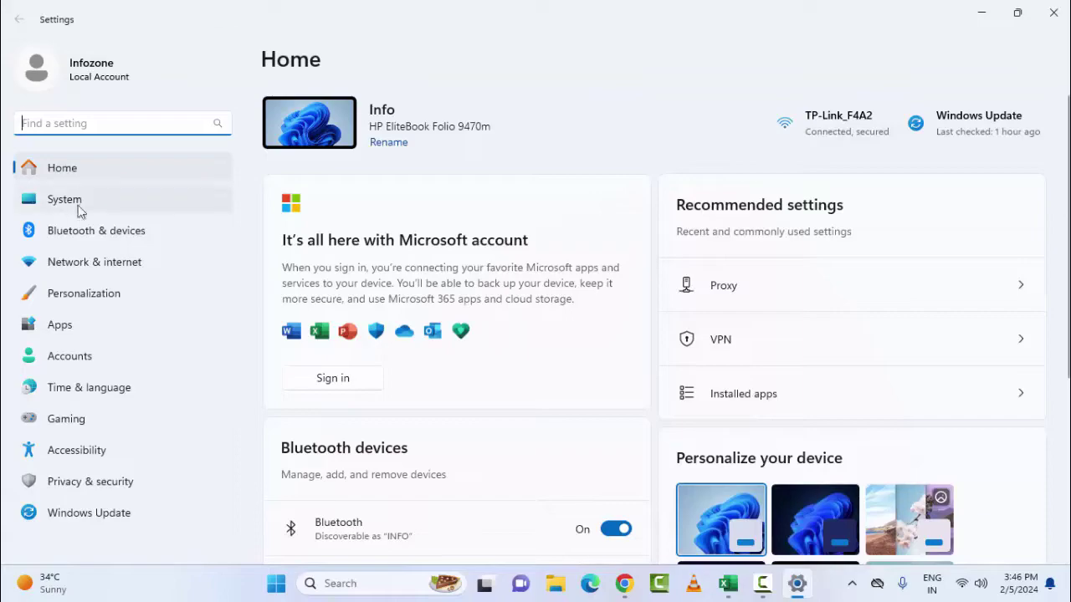
Filter Installed apps by 'office' and choose Modify for Office Professional Plus 2016.
click(49, 335)
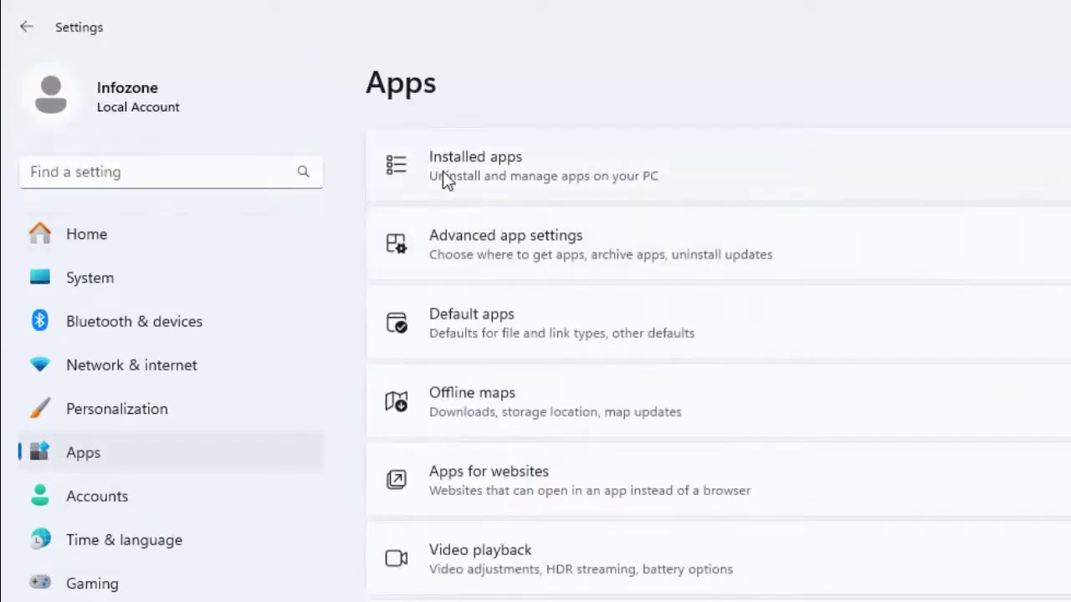
click(505, 183)
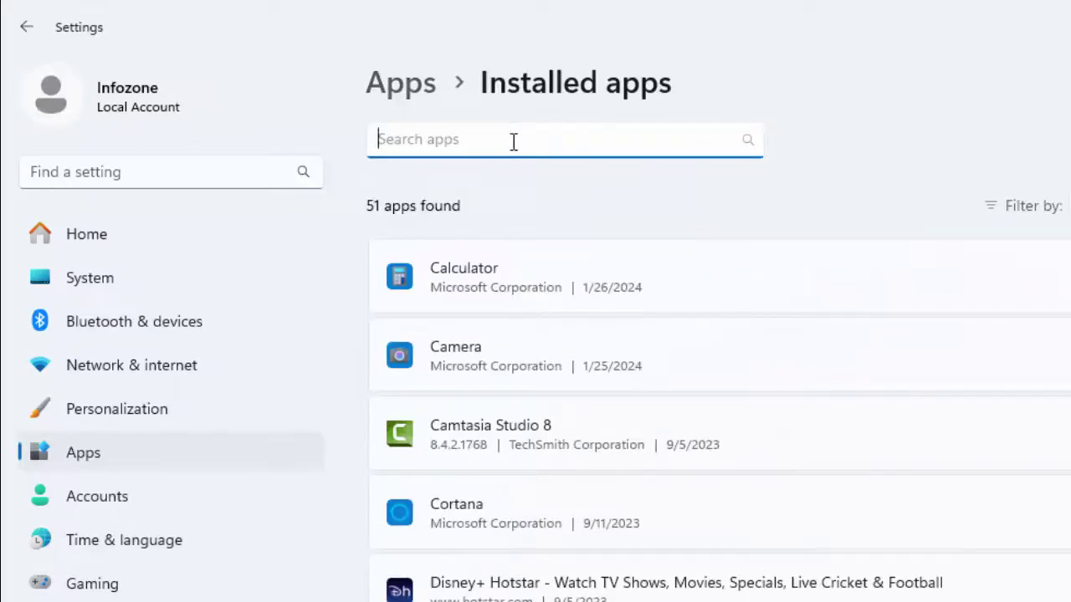
text(office)
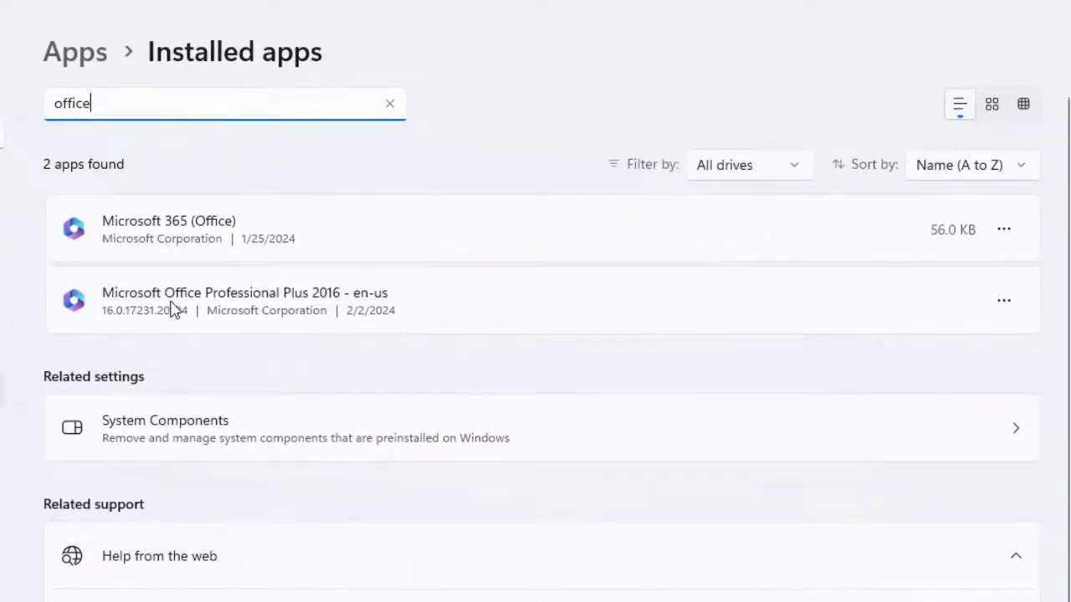
click(1001, 303)
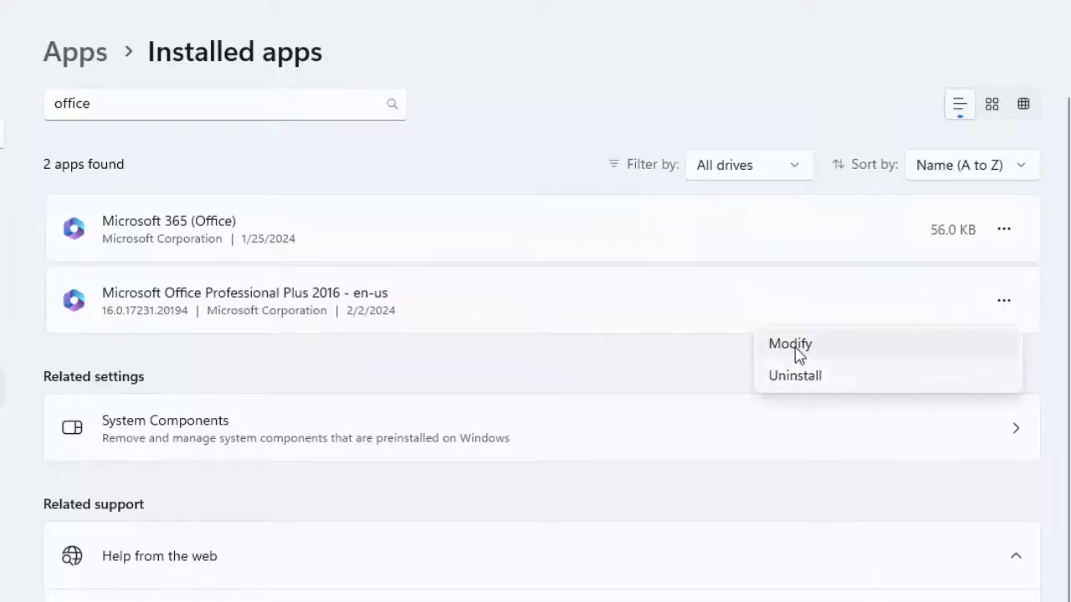
click(794, 348)
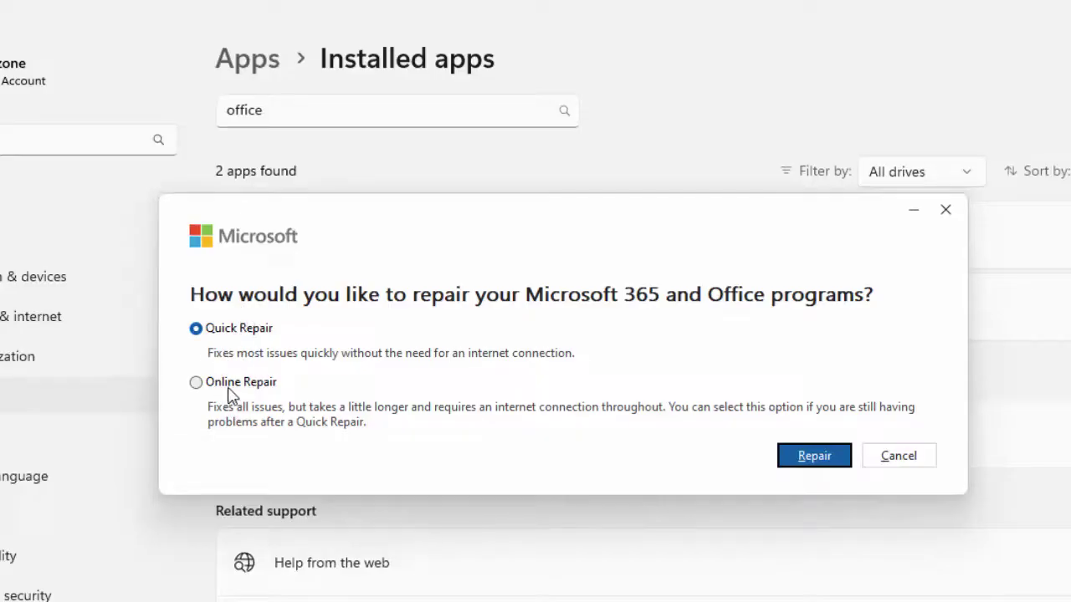
Leave Quick Repair selected, cancel the Office repair without running it, and close Settings.
click(229, 386)
click(228, 333)
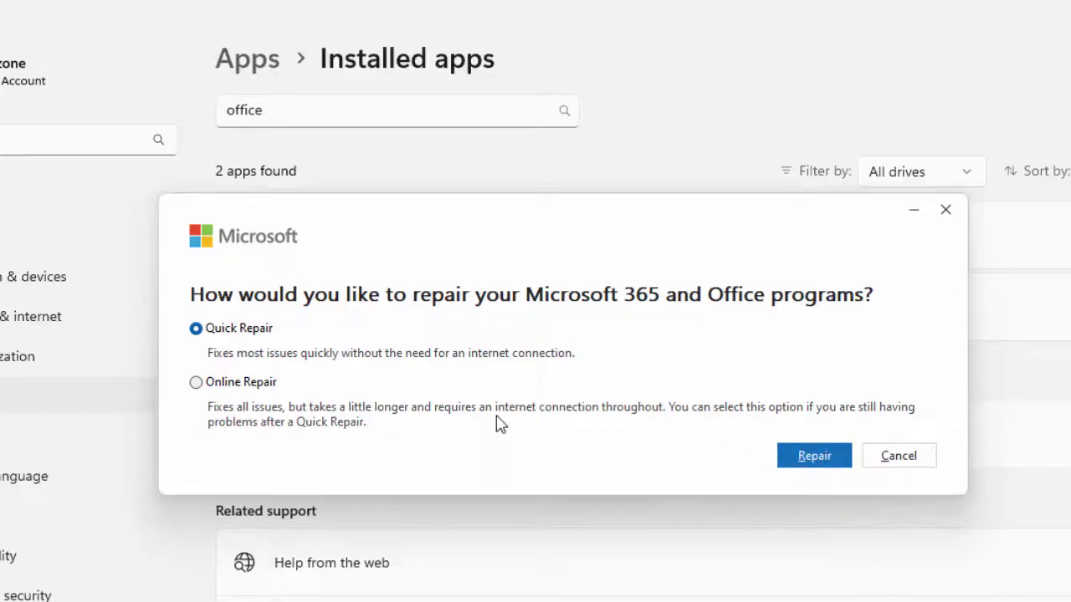
click(885, 462)
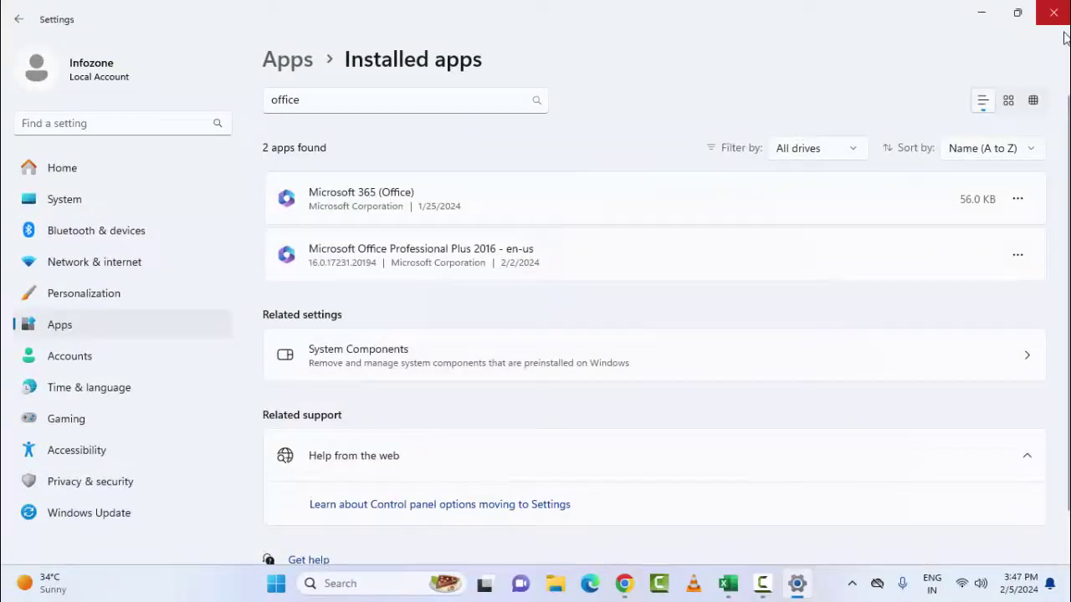
click(1056, 15)
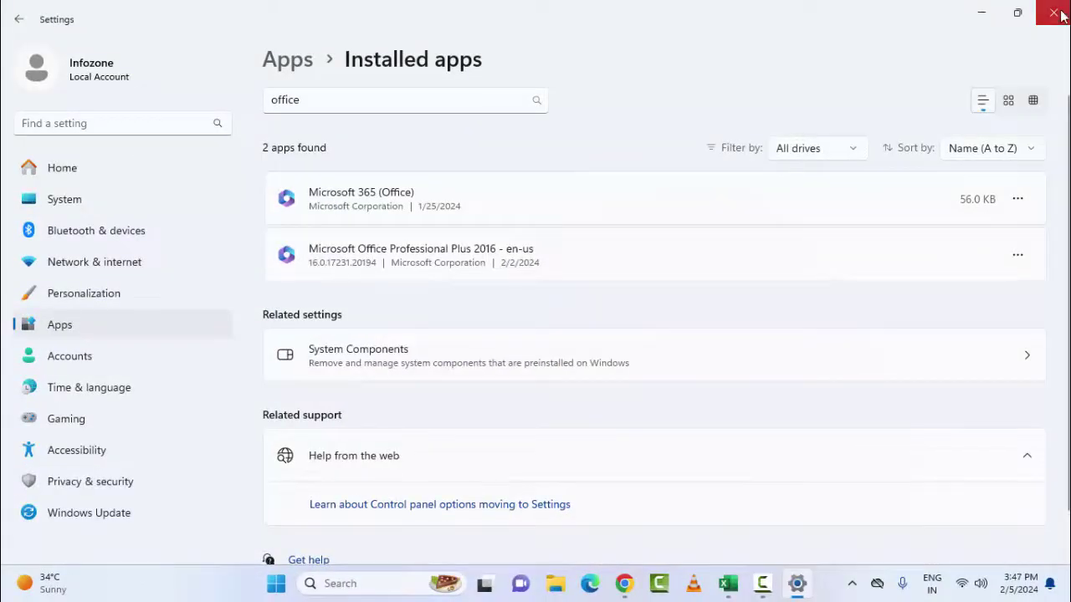